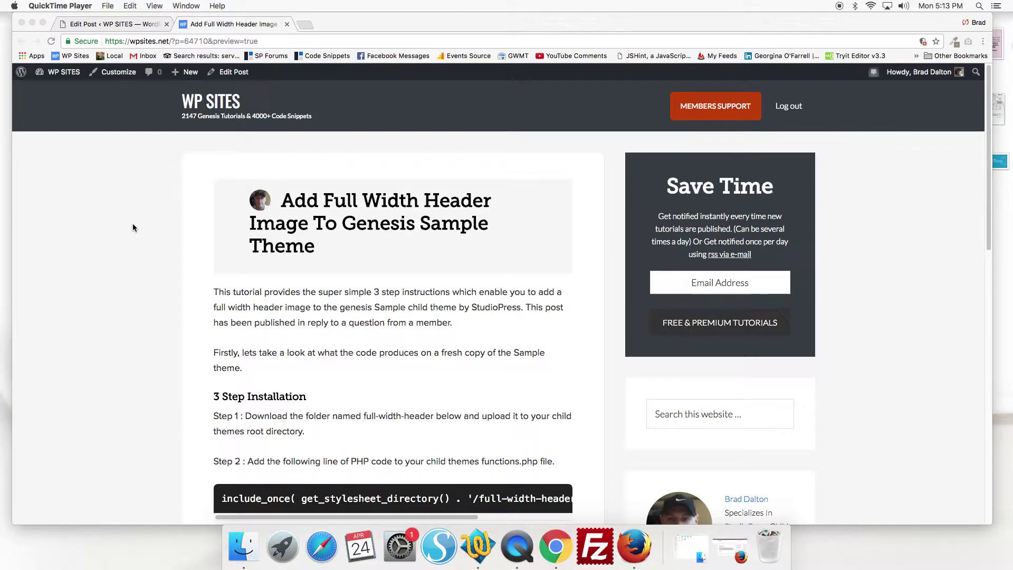
Step: Save the Full Width Header Folder zip to the Desktop and minimise Chrome
left_click(987, 184)
left_click_drag(985, 190, 981, 258)
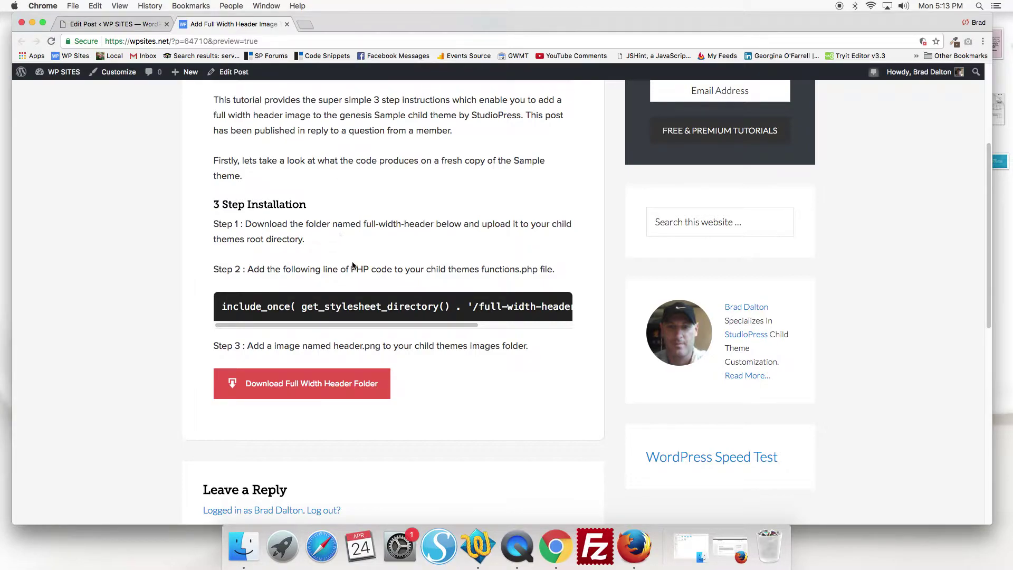
left_click(315, 389)
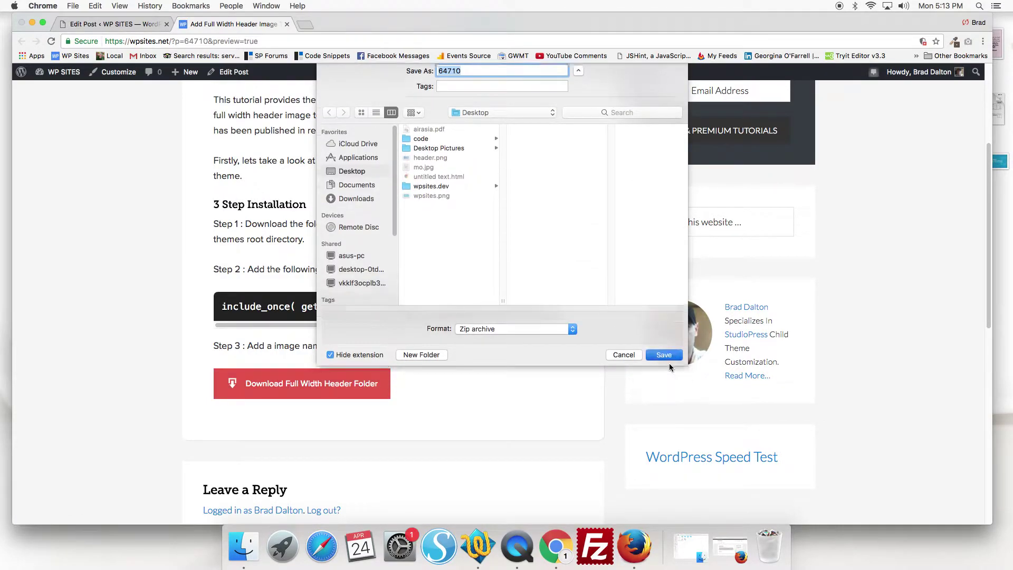
left_click(668, 365)
left_click(33, 23)
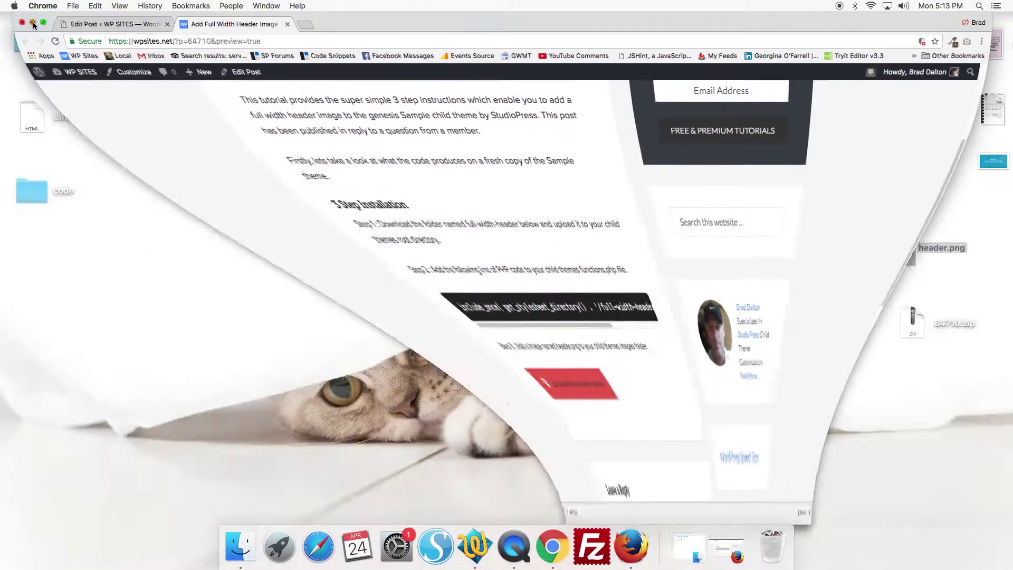
Step: Unzip 64710.zip on the desktop and restore the sample theme Finder window
mouse_move(913, 320)
left_mouse_down()
mouse_move(520, 210)
mouse_move(358, 179)
left_mouse_up()
double_click(520, 210)
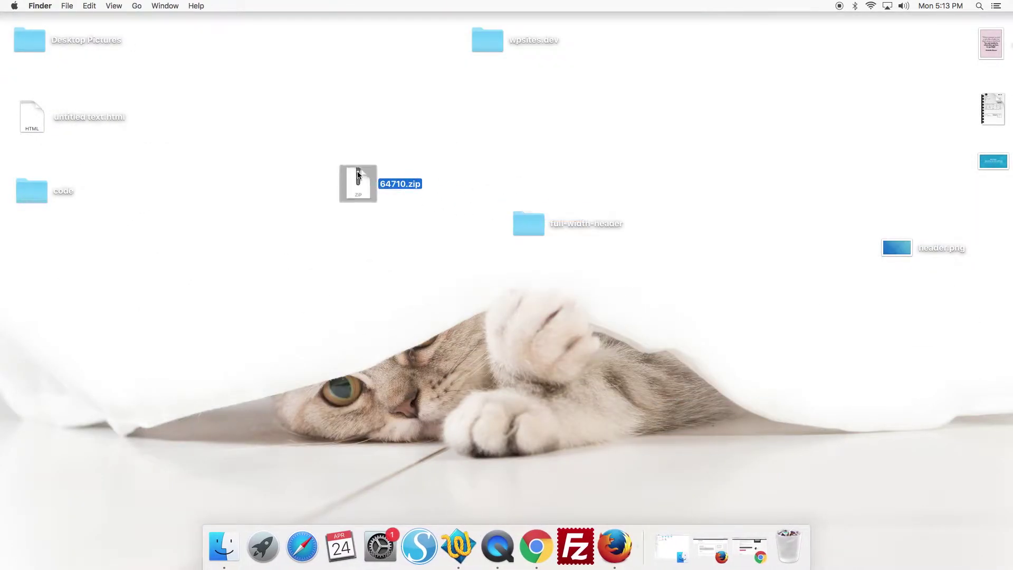
left_click(670, 540)
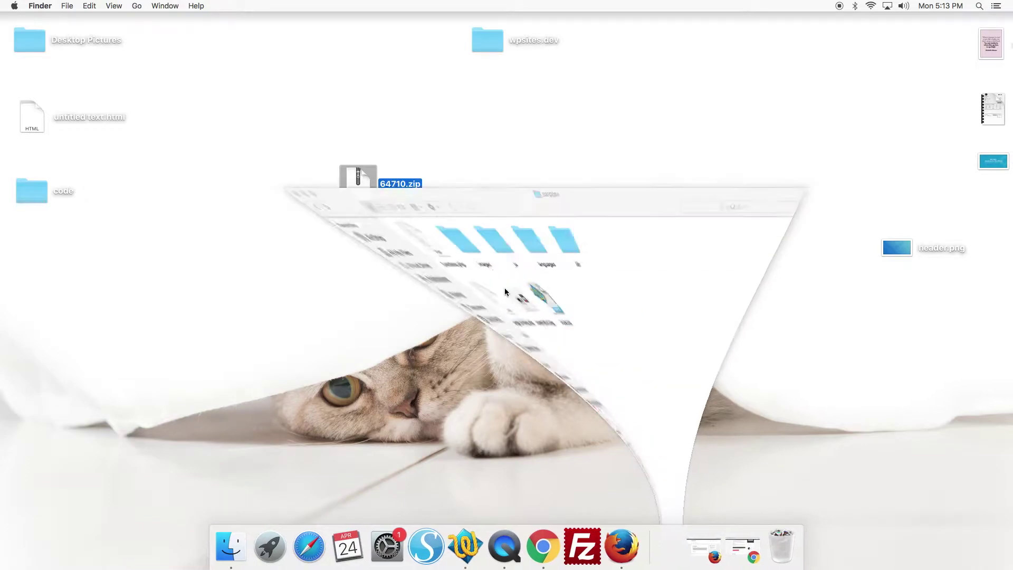
Step: Drag the full-width-header folder into the sample theme folder, then return to the tutorial
left_click_drag(599, 32, 200, 30)
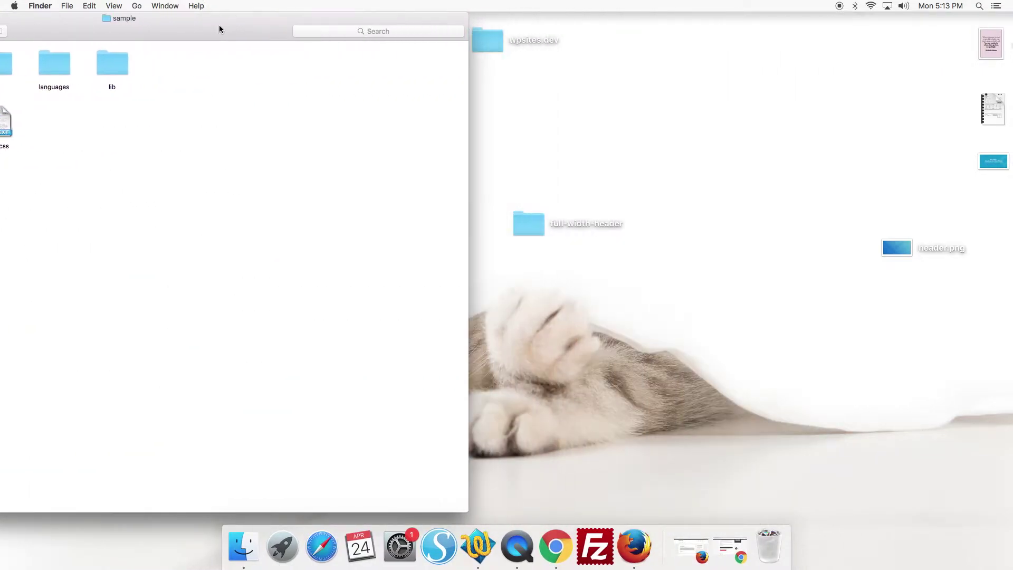
left_click_drag(532, 223, 112, 210)
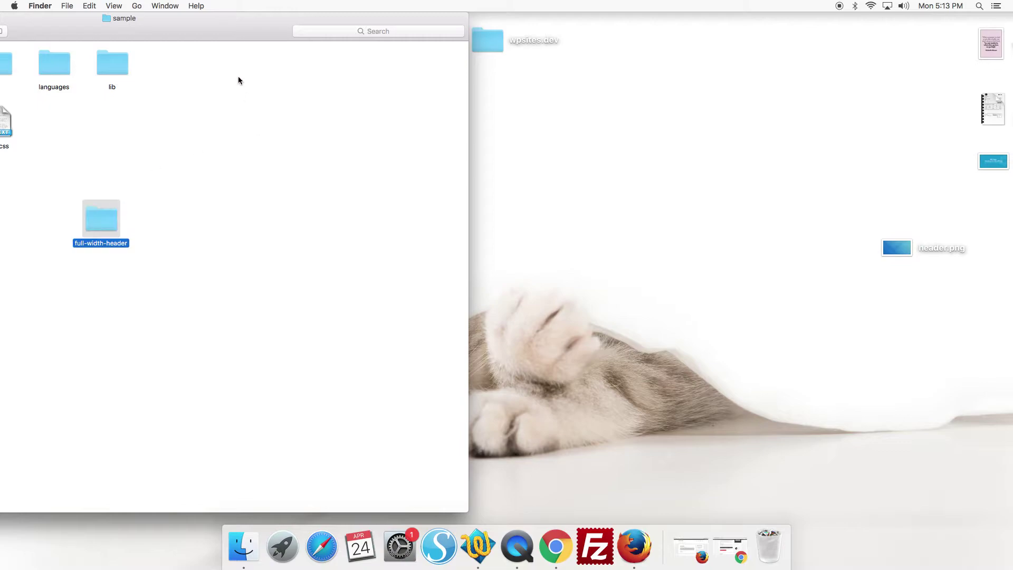
left_click_drag(206, 32, 552, 25)
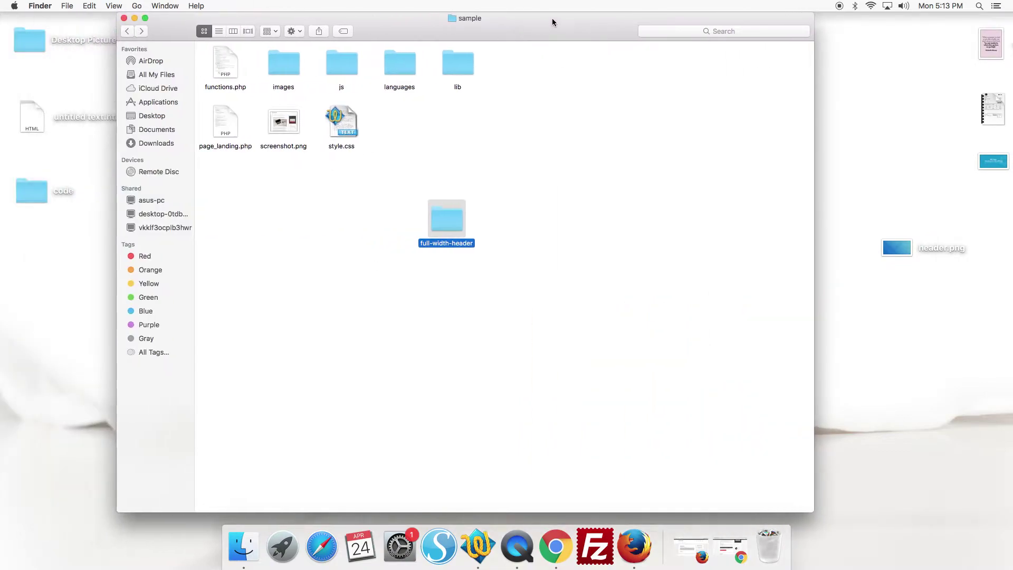
left_click(734, 548)
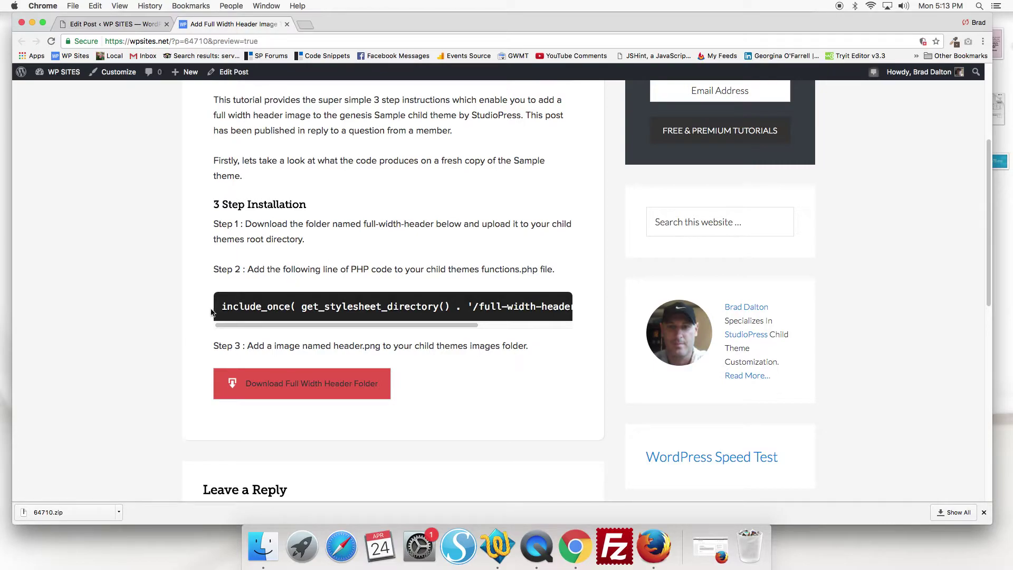
Step: Copy the include_once PHP line from the tutorial's Step 2
left_click_drag(222, 306, 568, 307)
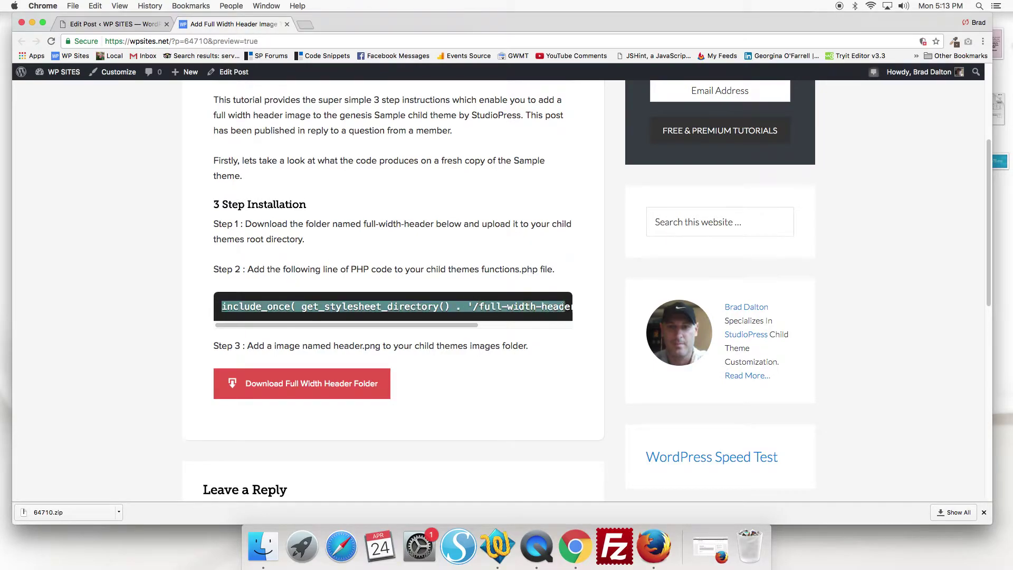
right_click(547, 306)
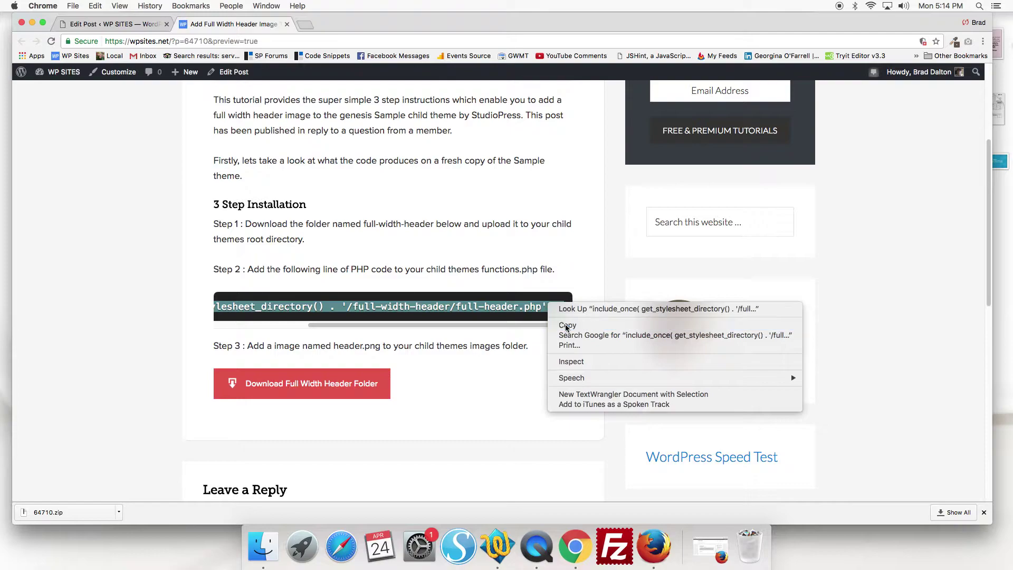
left_click(564, 324)
Step: Paste the include_once line at line 154 of functions.php and save it
left_click(33, 24)
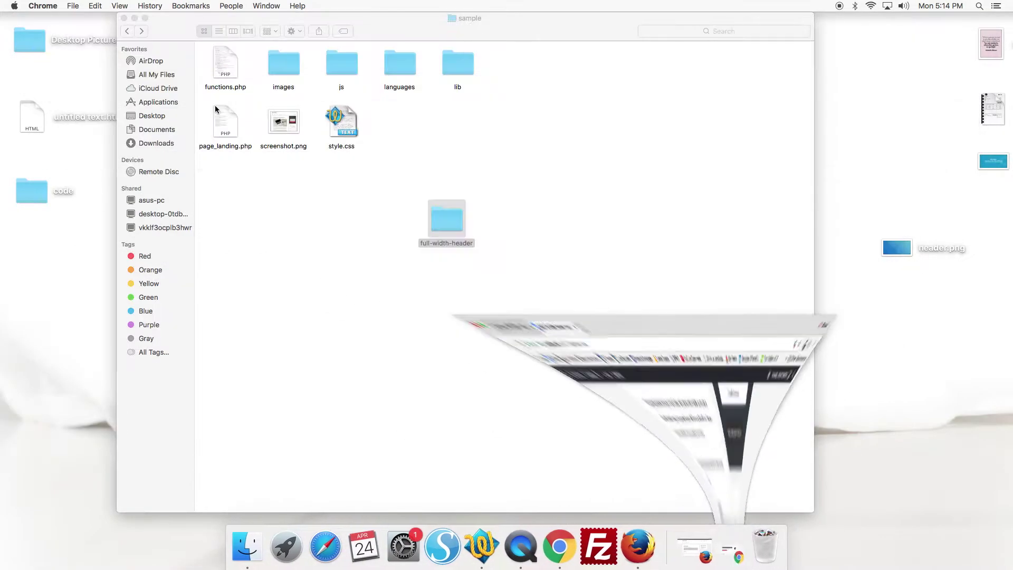
double_click(229, 73)
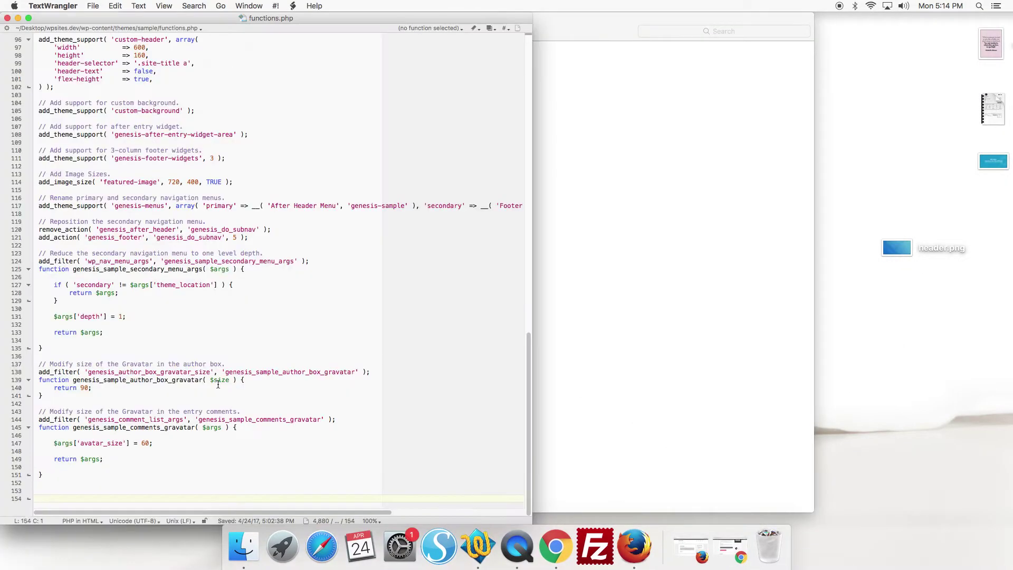
right_click(87, 497)
left_click(113, 486)
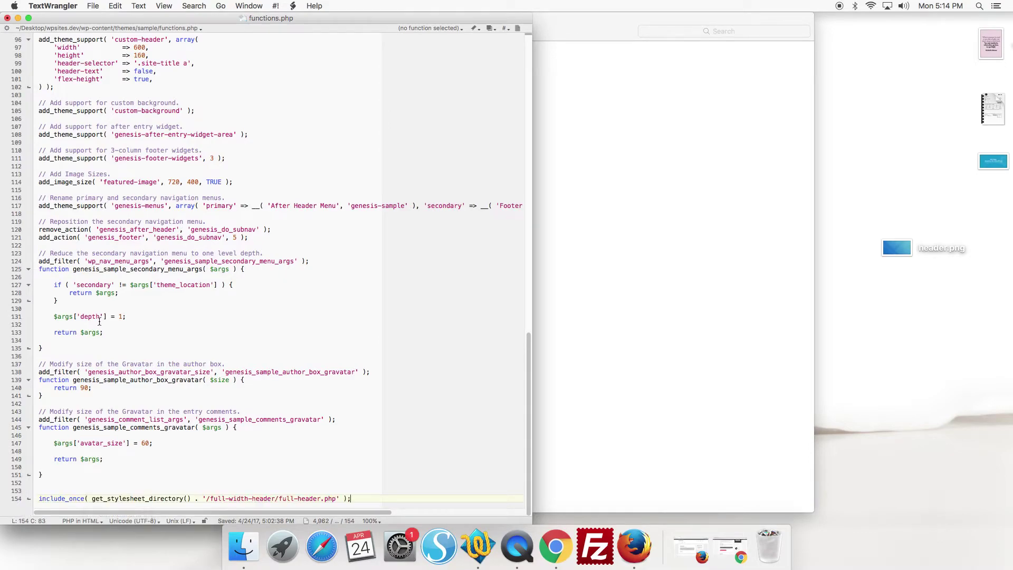
left_click(6, 18)
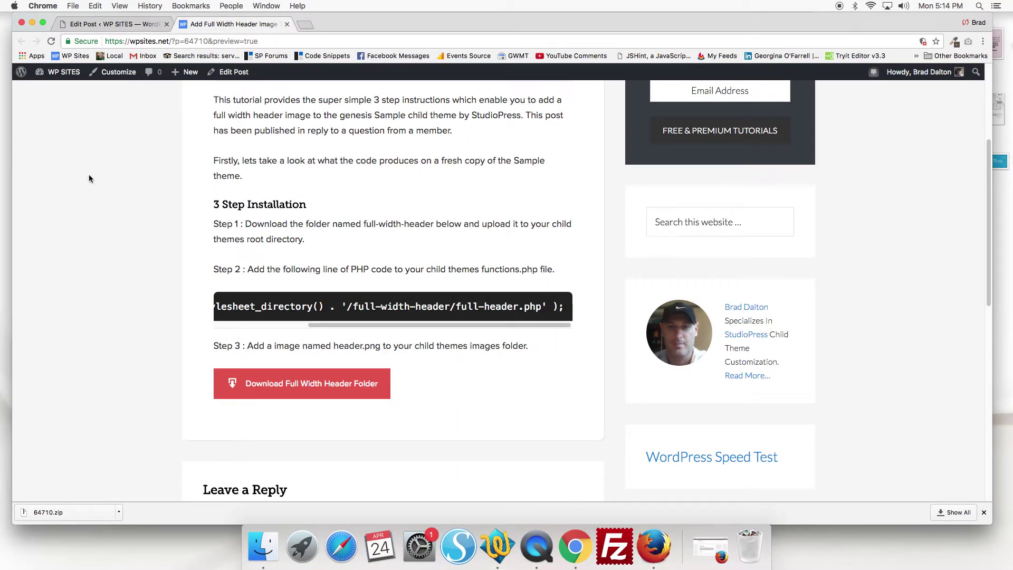
Step: Drag header.png from the desktop into the images folder, then bring back Firefox
left_click(33, 22)
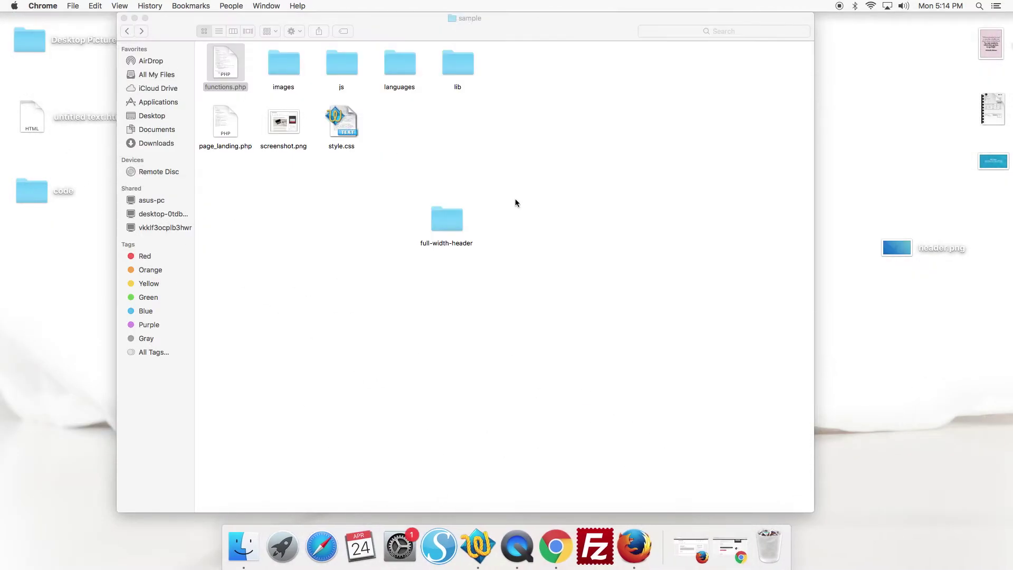
double_click(285, 65)
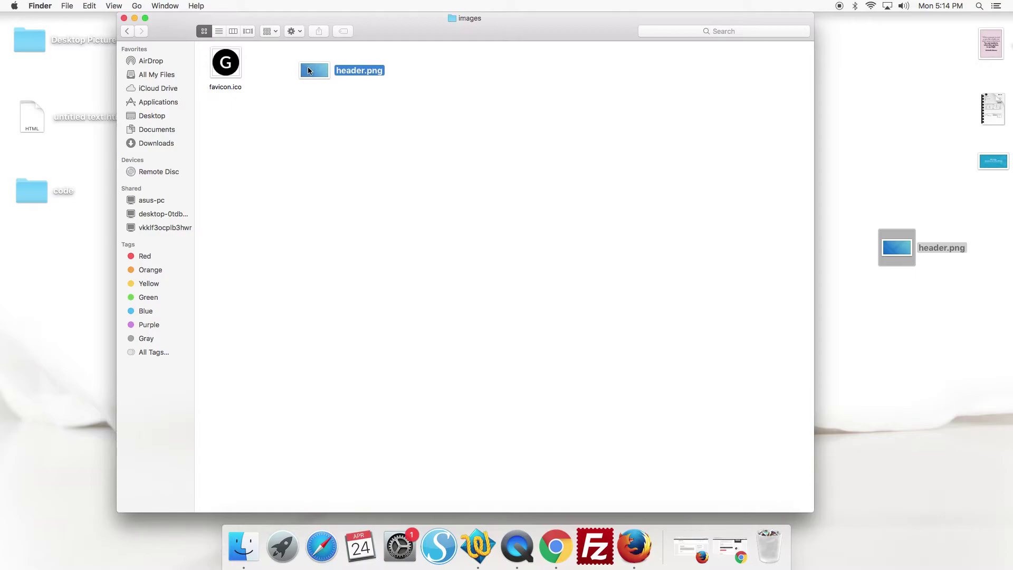
left_click_drag(892, 247, 361, 143)
left_click(691, 546)
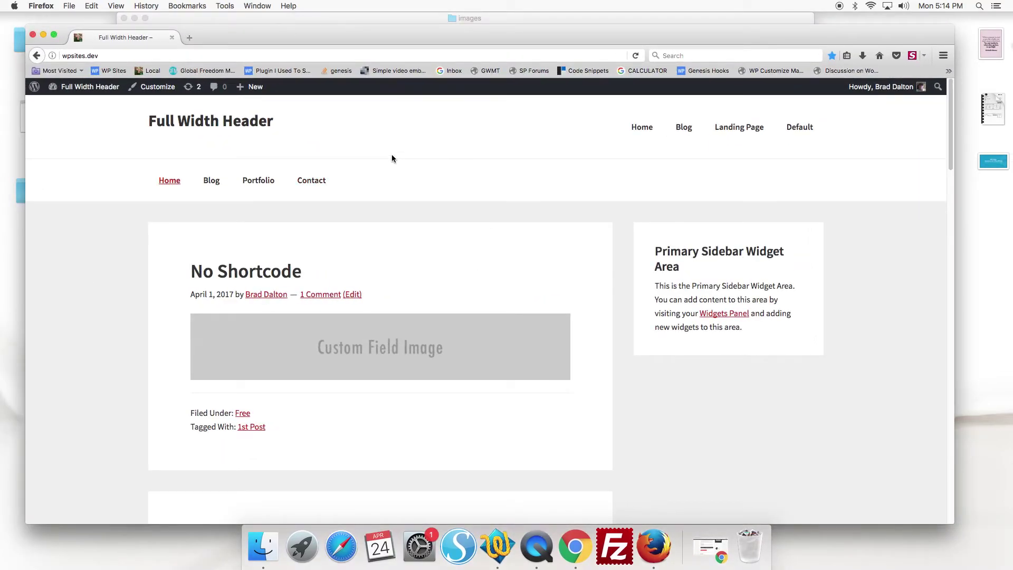
Step: Reload and resize the local site to check the blue full-width header, then return to Chrome
left_click(635, 55)
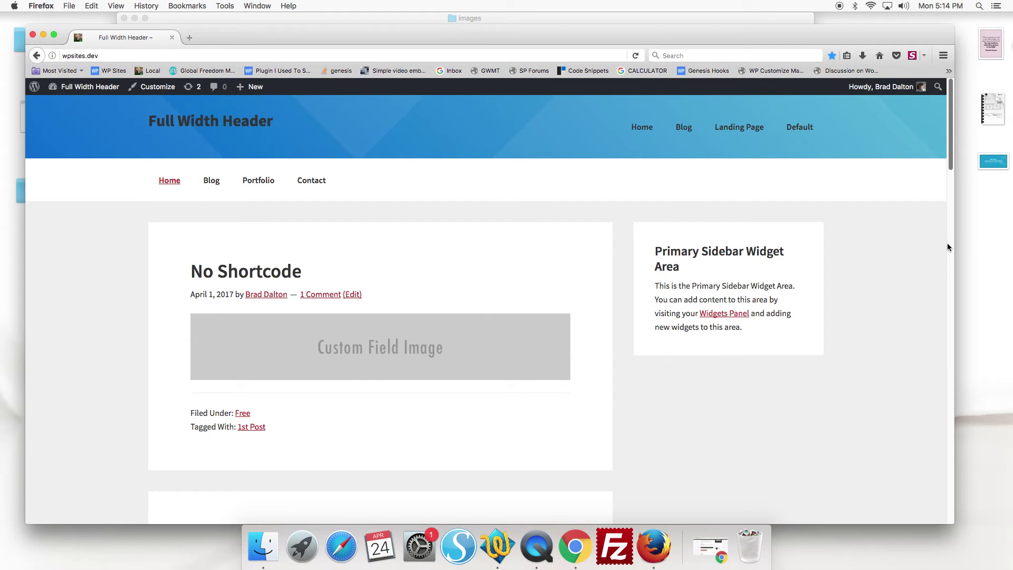
mouse_move(954, 171)
left_mouse_down()
mouse_move(340, 171)
mouse_move(962, 171)
left_mouse_up()
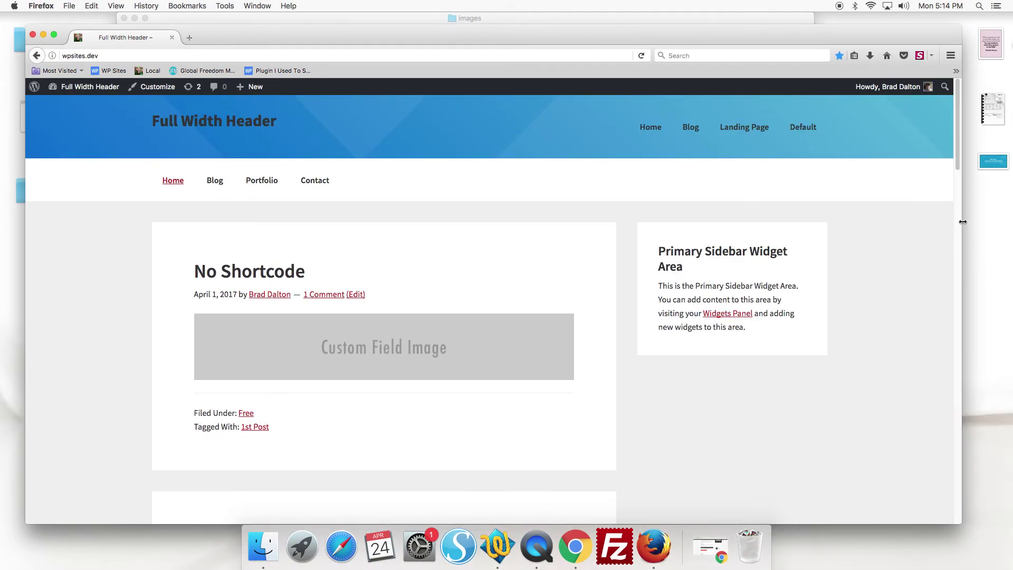
left_click(710, 547)
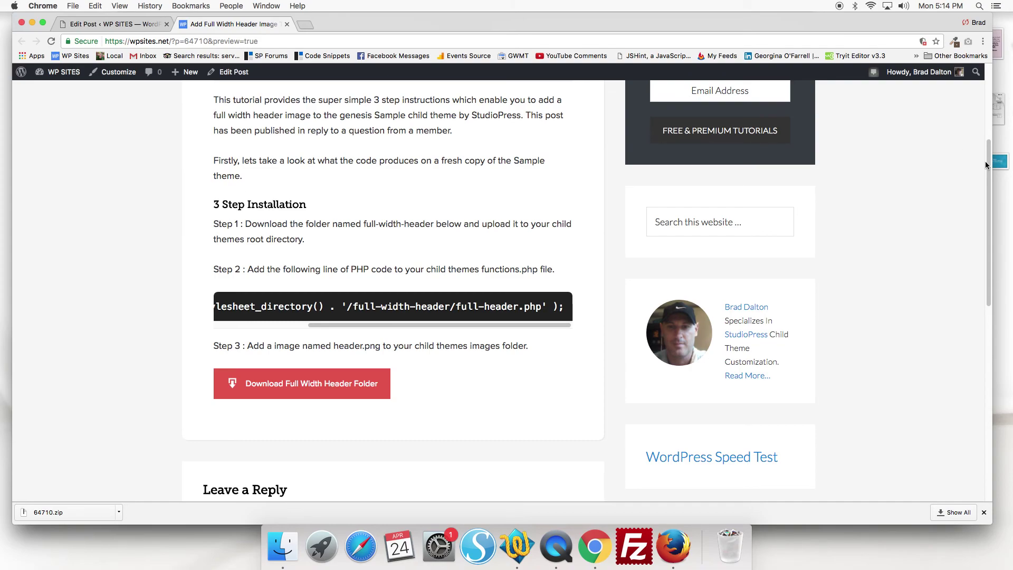
scroll(985, 161, "up", 5)
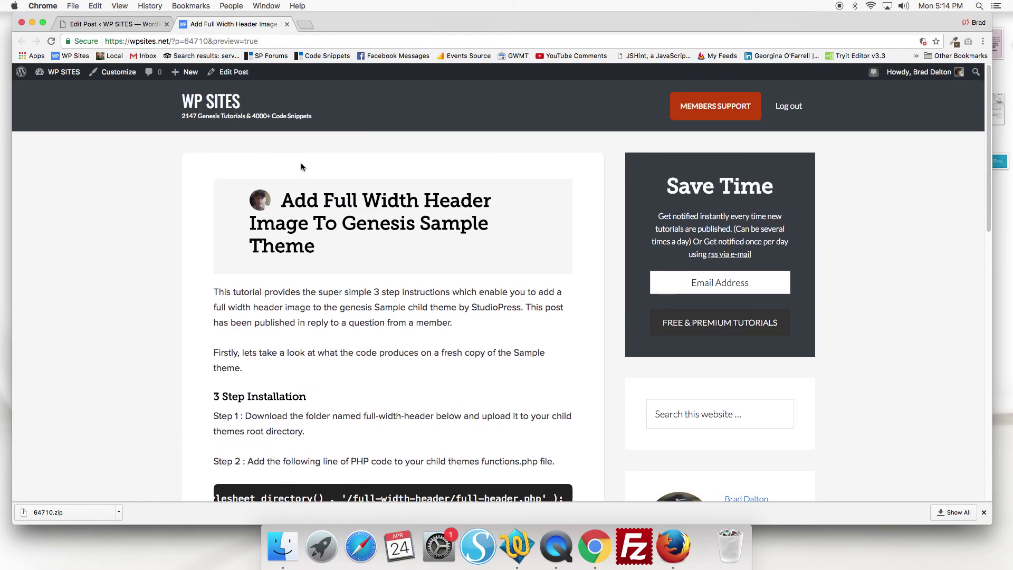